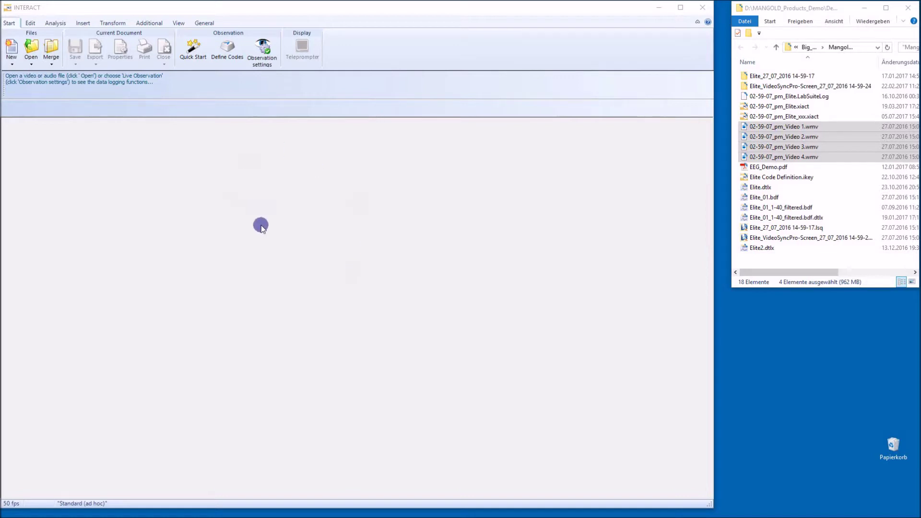
Step: Create a blank coding document, File 2, with New on the Start ribbon
left_click(10, 48)
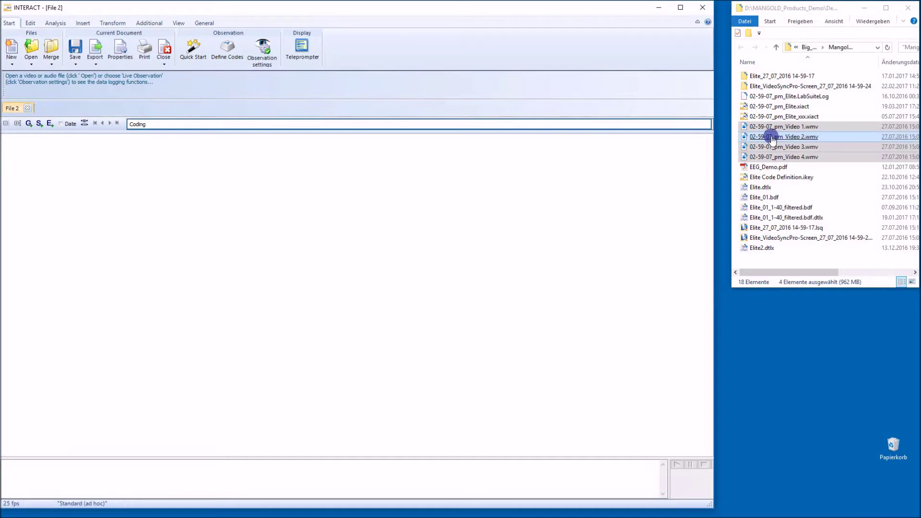
Step: Load the four 02-59-07_pm wmv videos and place an enlarged Video 3 player above the others
left_click_drag(771, 139, 573, 197)
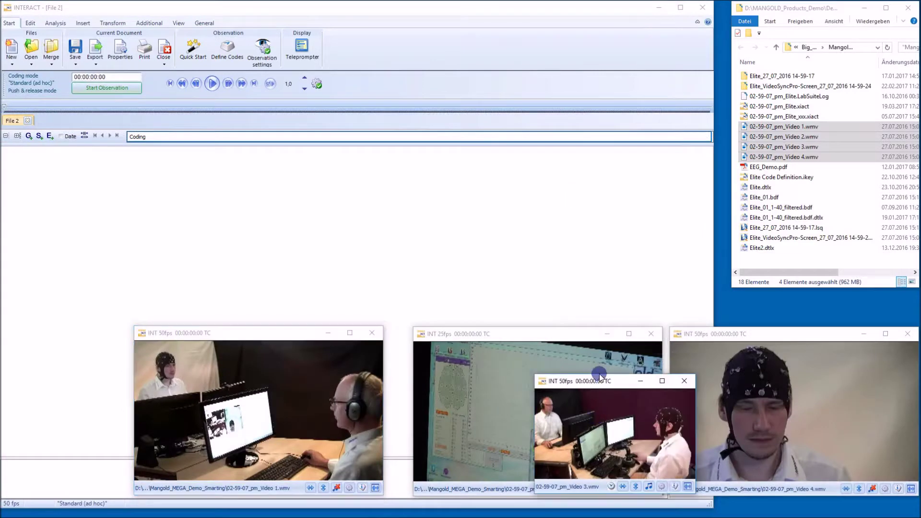
left_click_drag(595, 382, 594, 192)
left_click_drag(535, 304, 420, 377)
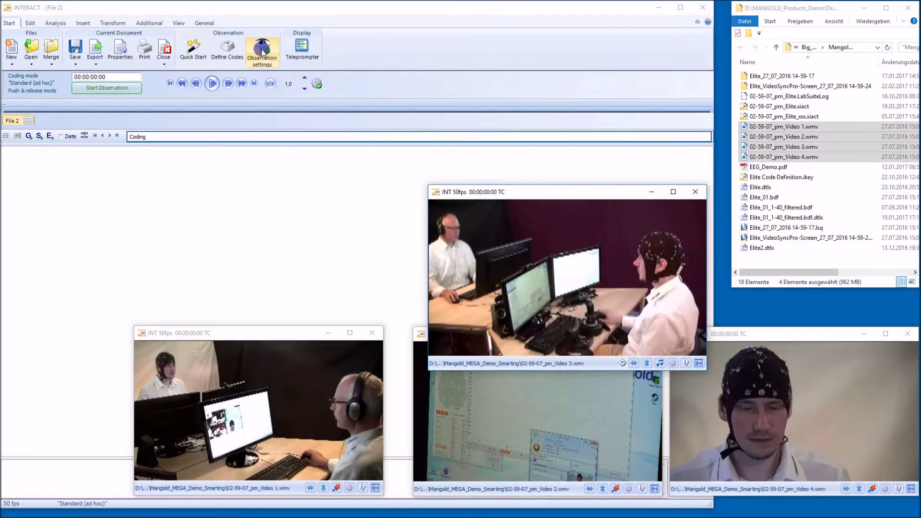
Step: Show the defined codes Hello, This, Is, A and Test via Define Codes
left_click(227, 50)
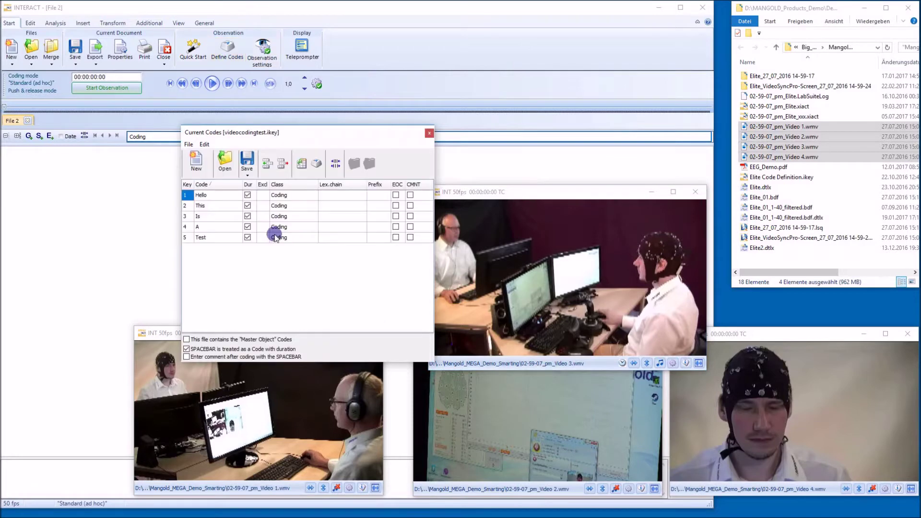
left_click(210, 221)
Step: Start an observation with the videos playing and log a Hello event ending at 00:00:09:08
left_click(428, 133)
left_click(124, 89)
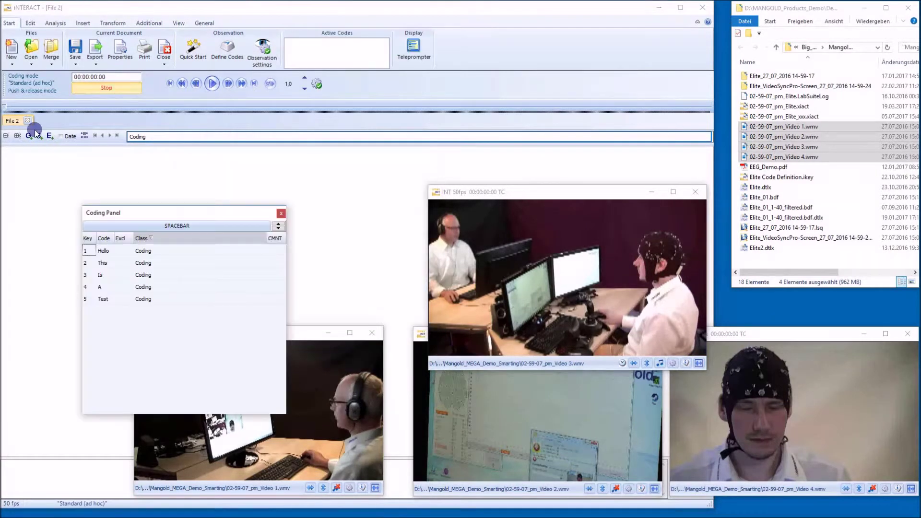
left_click(212, 84)
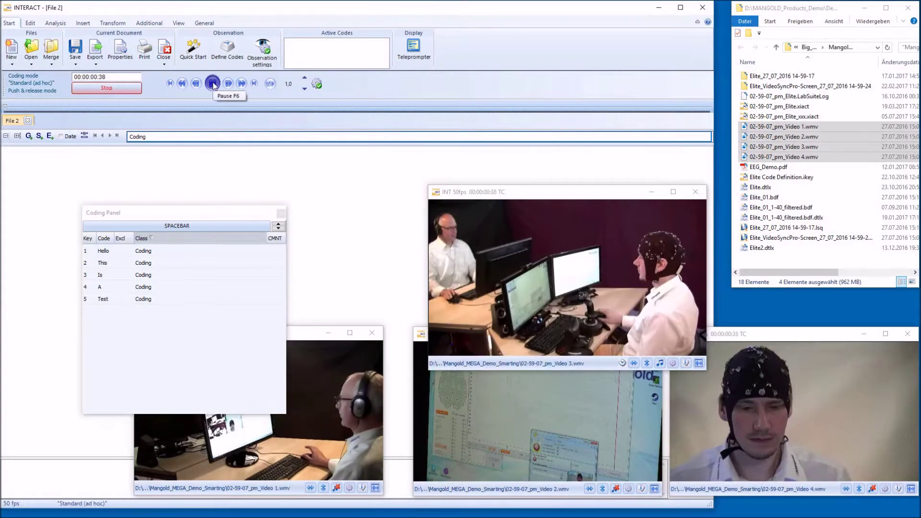
left_click(161, 250)
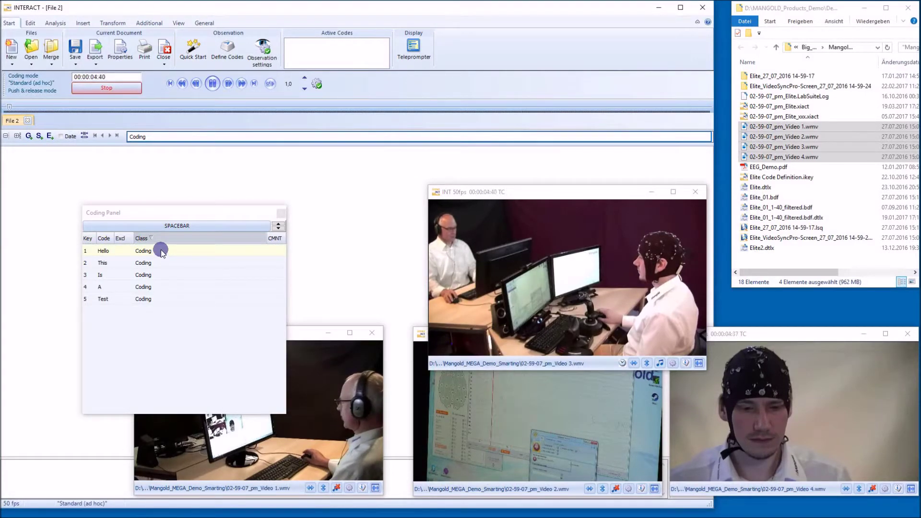
left_click(161, 251)
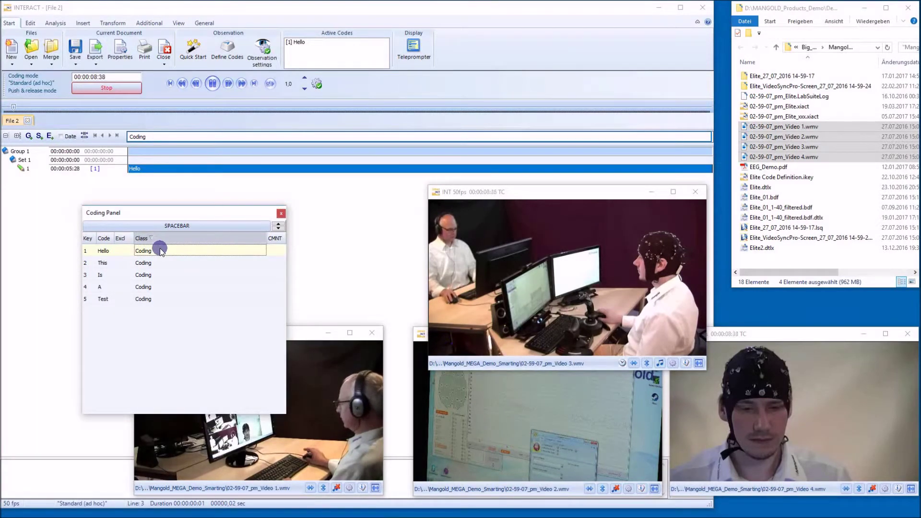
left_click_drag(161, 251, 143, 232)
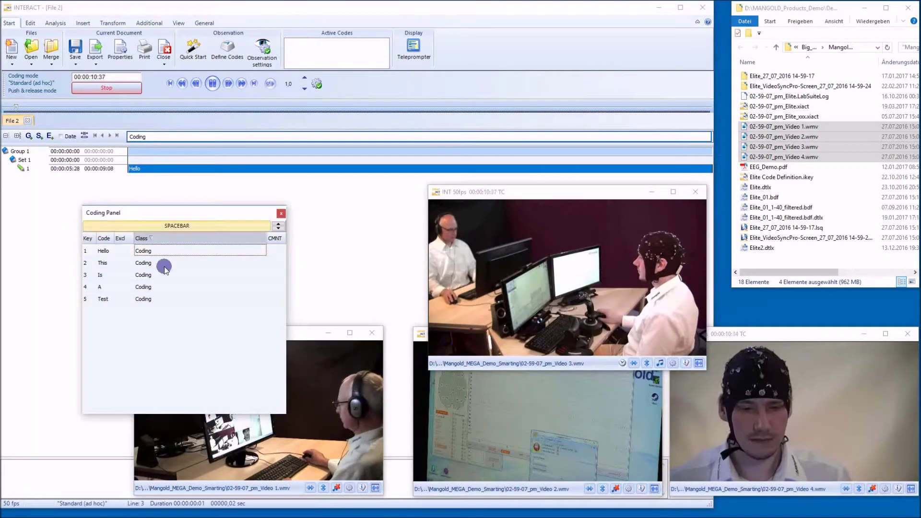
Step: Skip ahead to log a This event at 00:01:49:09 and an Is event near 00:03:29, then pause
left_click_drag(17, 106, 125, 106)
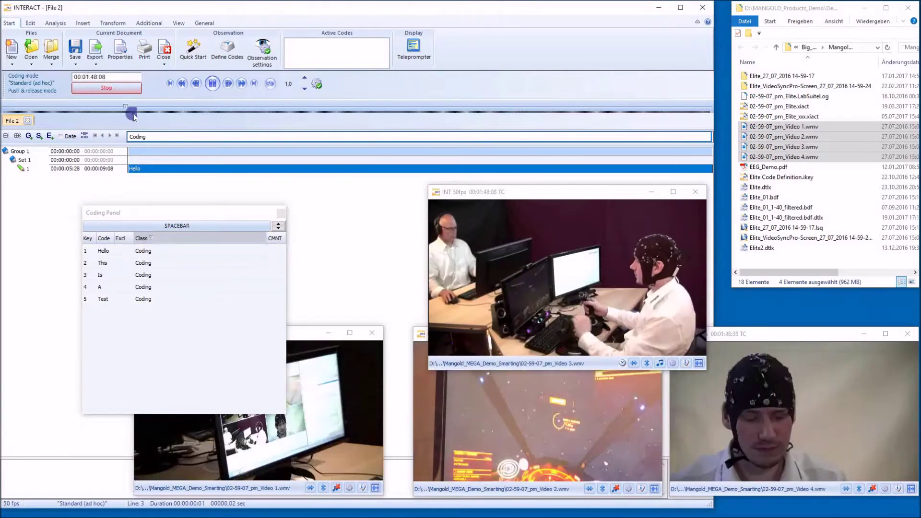
left_click(212, 83)
left_click_drag(164, 263, 164, 264)
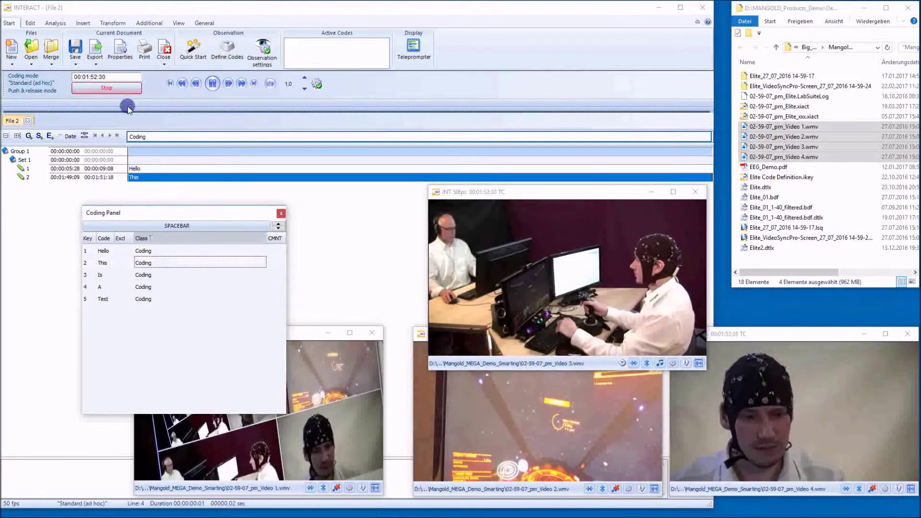
left_click_drag(127, 106, 238, 106)
left_click(213, 84)
left_click(213, 84)
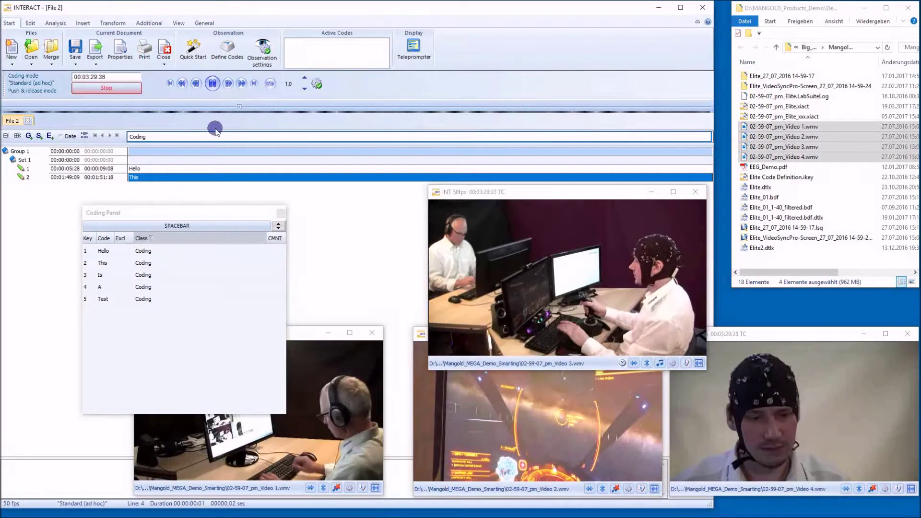
mouse_move(165, 276)
left_mouse_down()
mouse_move(175, 291)
mouse_move(222, 298)
left_mouse_up()
left_click(213, 84)
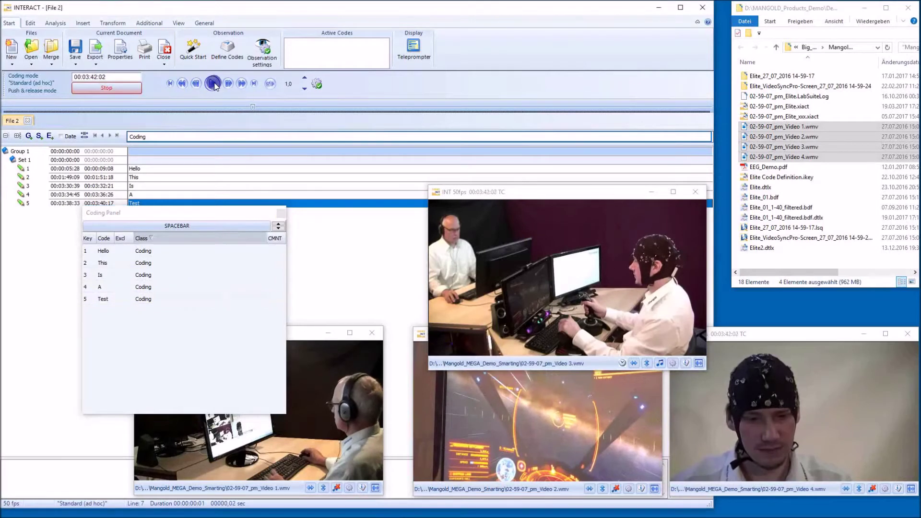
Step: Stop the observation and attach the four open videos to data set Set 1
left_click(115, 88)
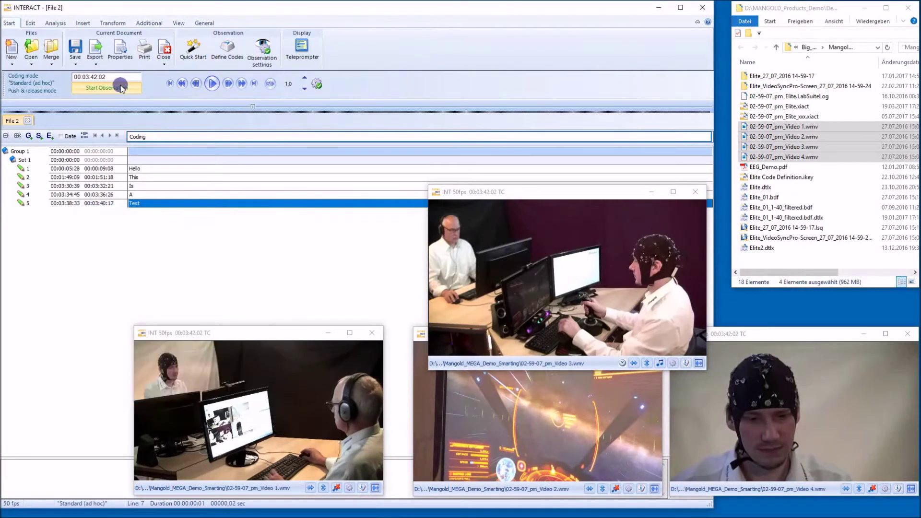
left_click(161, 160)
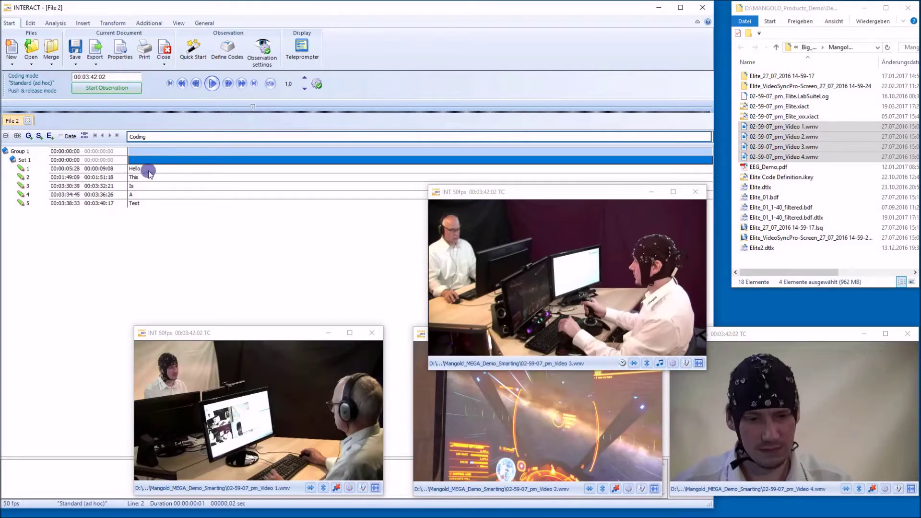
right_click(101, 169)
mouse_move(177, 210)
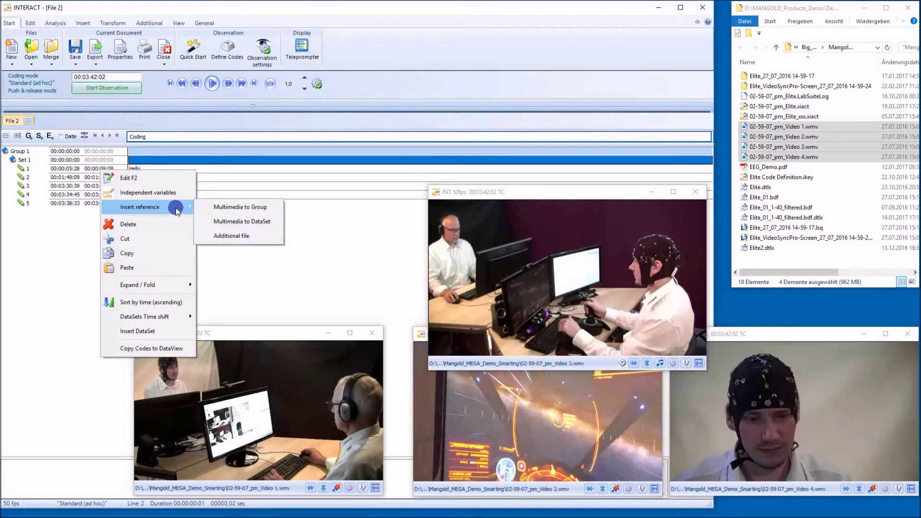
left_click(279, 225)
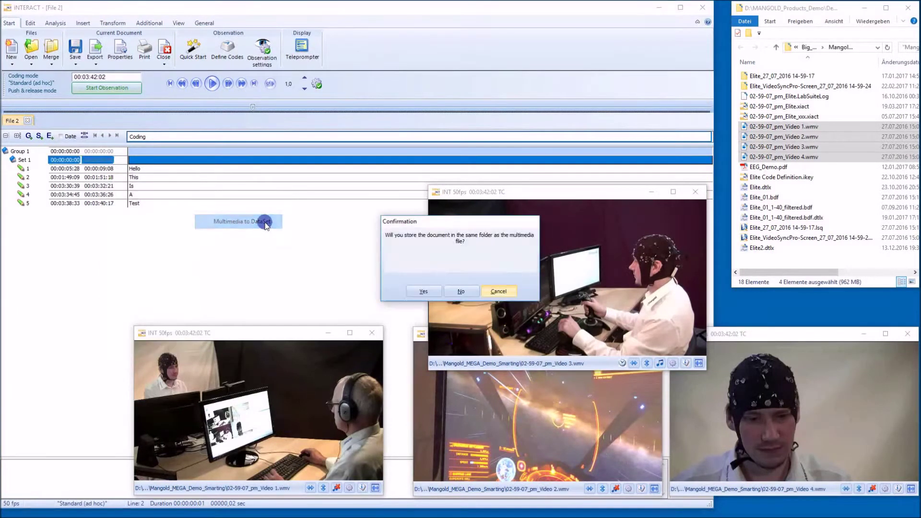
left_click(458, 290)
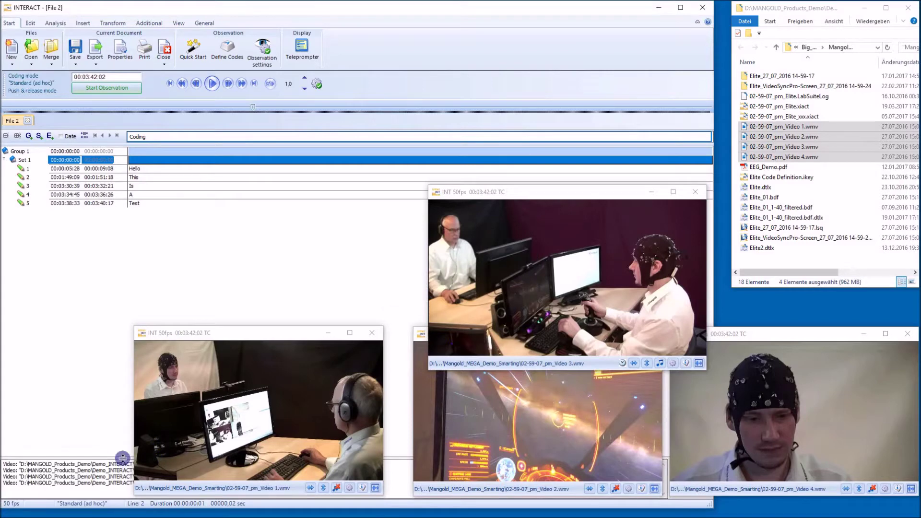
Step: Enlarge the log area to read the linked video paths, then shrink it back
left_click_drag(123, 458, 78, 329)
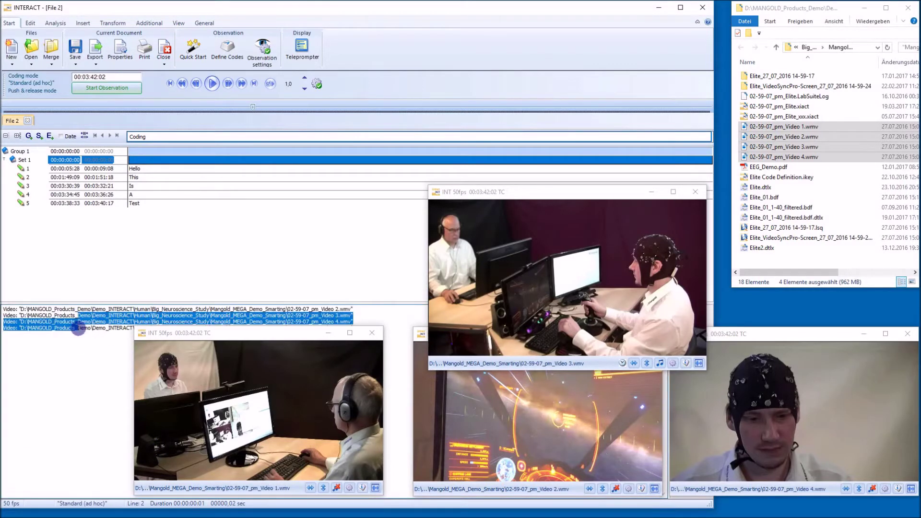
left_click(78, 328)
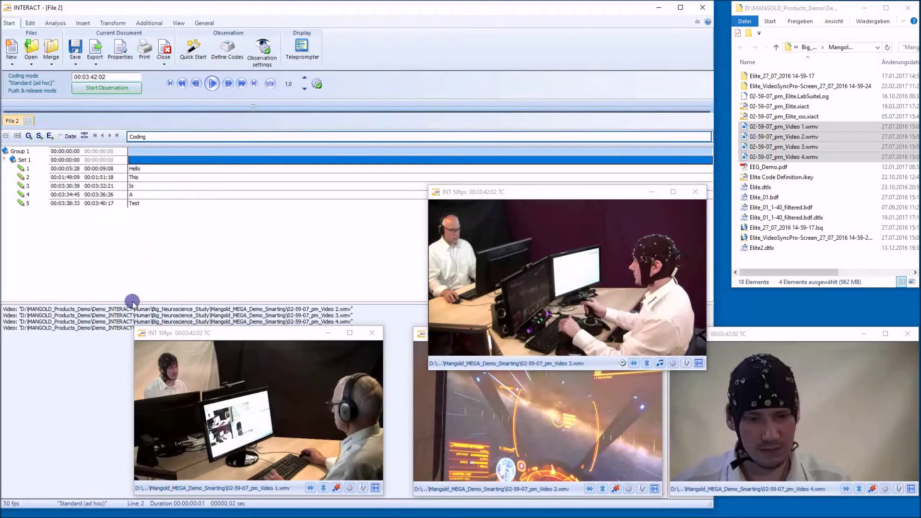
left_click_drag(130, 303, 130, 393)
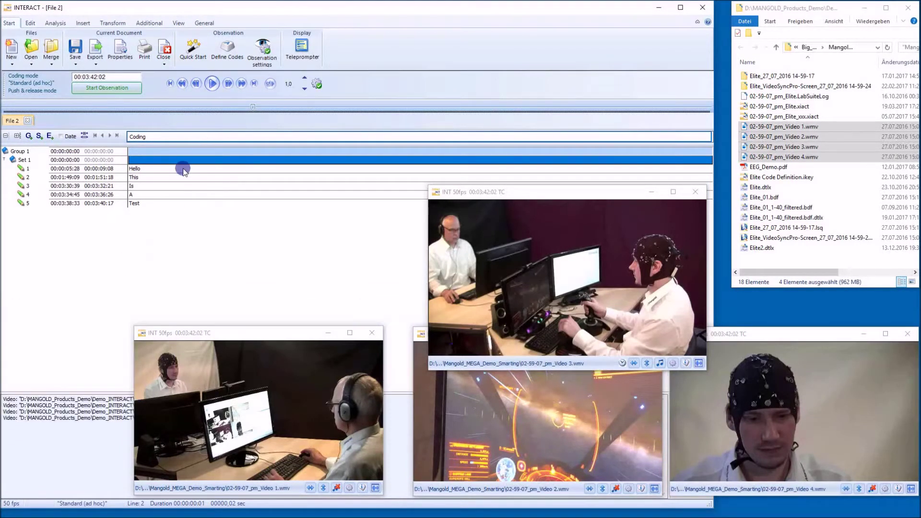
Step: Jump the videos to the Hello, This and Test events to review them
double_click(121, 169)
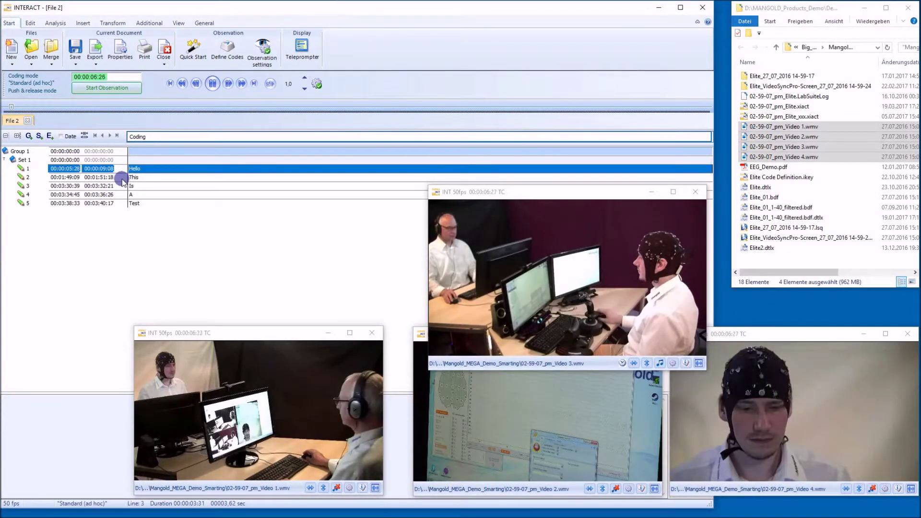
left_click(123, 178)
double_click(122, 178)
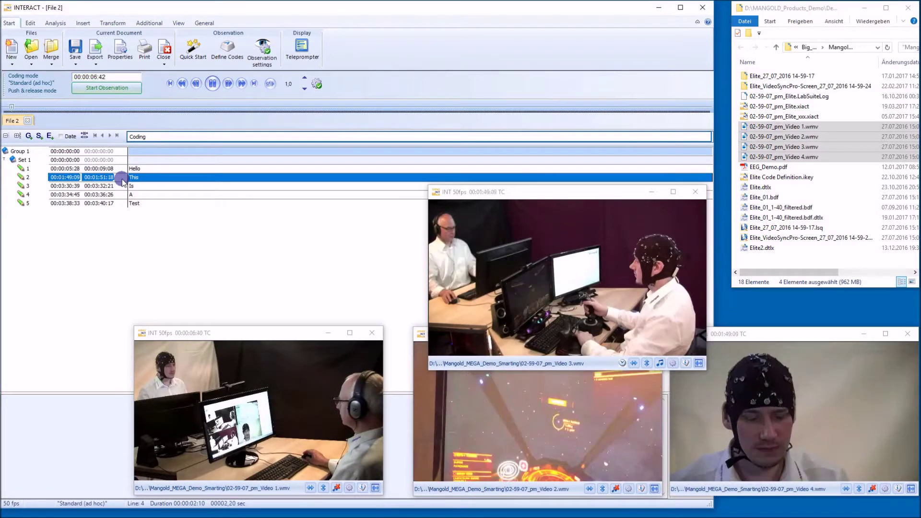
left_click(122, 188)
double_click(121, 203)
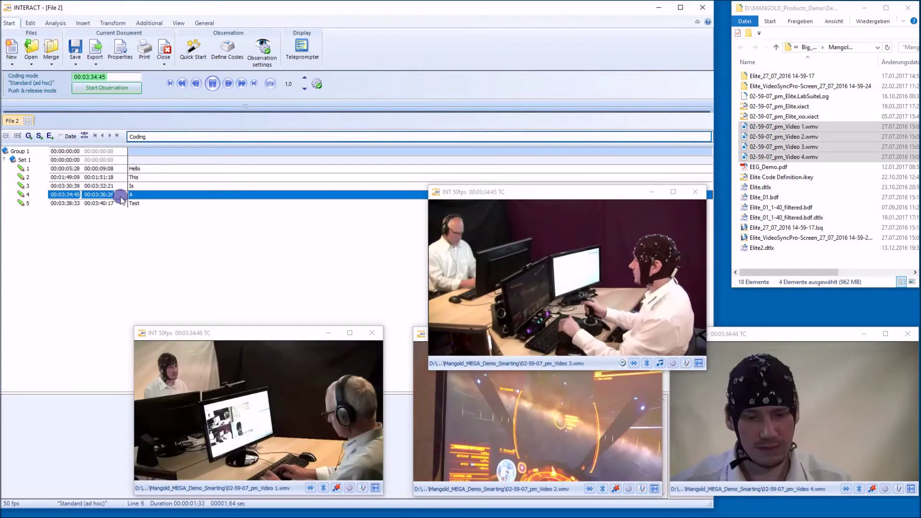
left_click(212, 84)
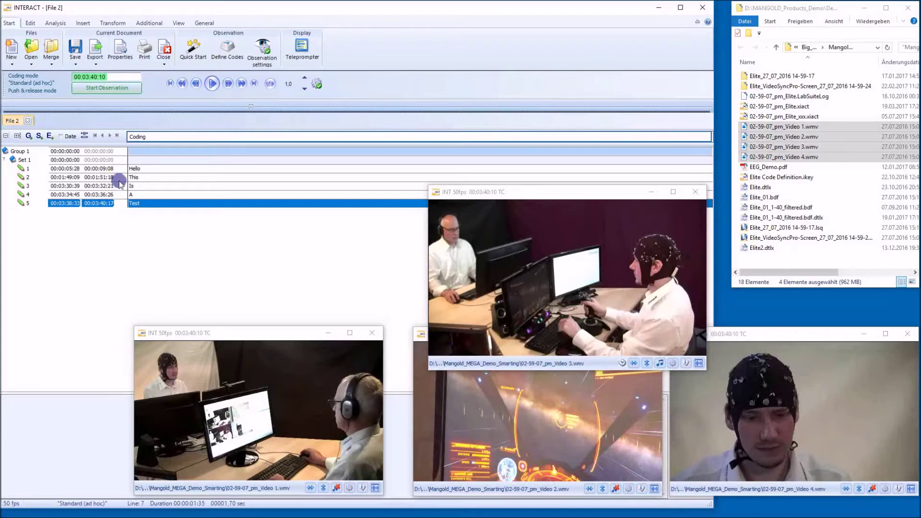
Step: Select all events from Hello through Test and open Create video based on selected Events
left_click(124, 168)
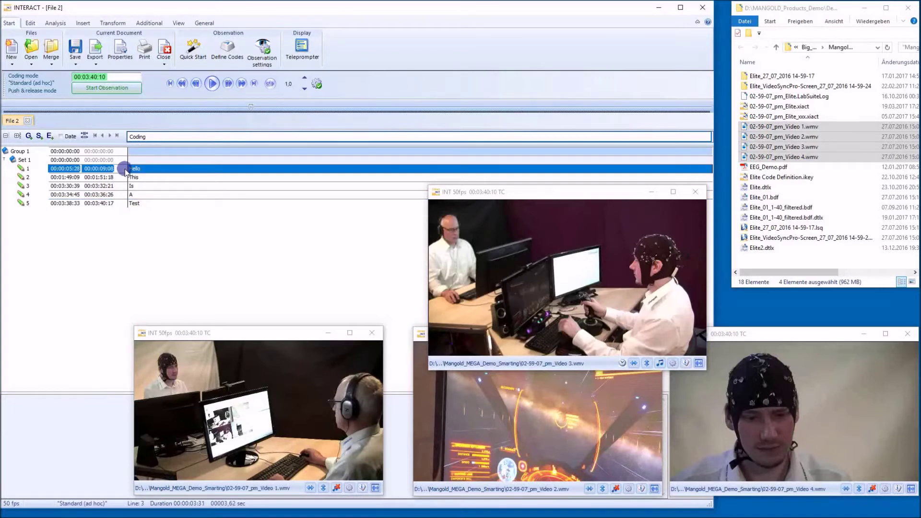
left_click(122, 203)
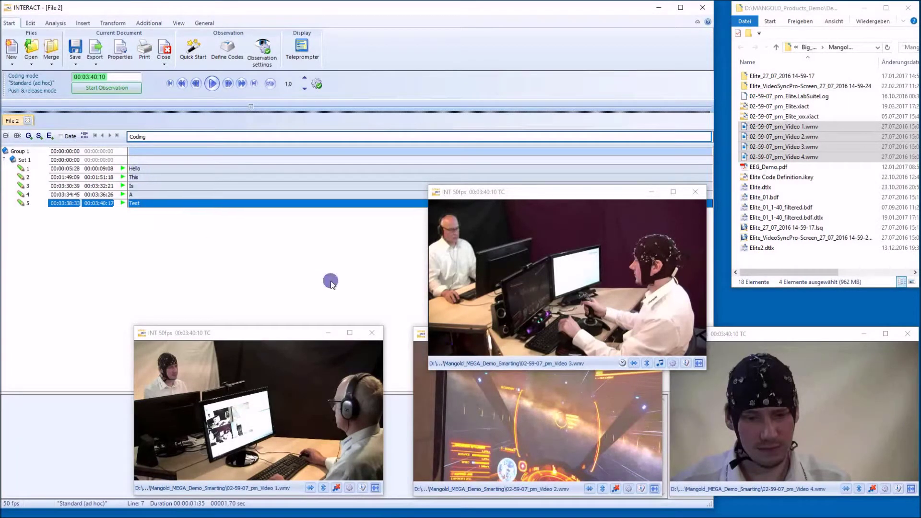
left_click(157, 25)
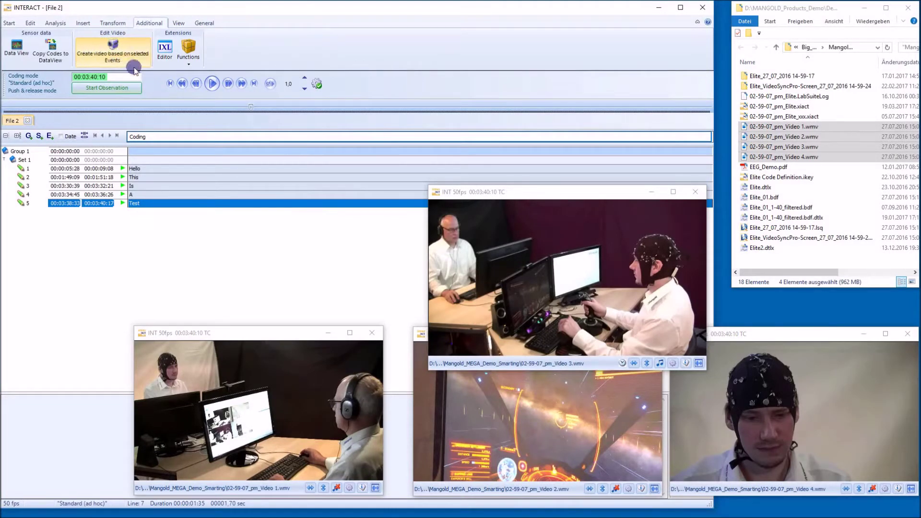
left_click(120, 51)
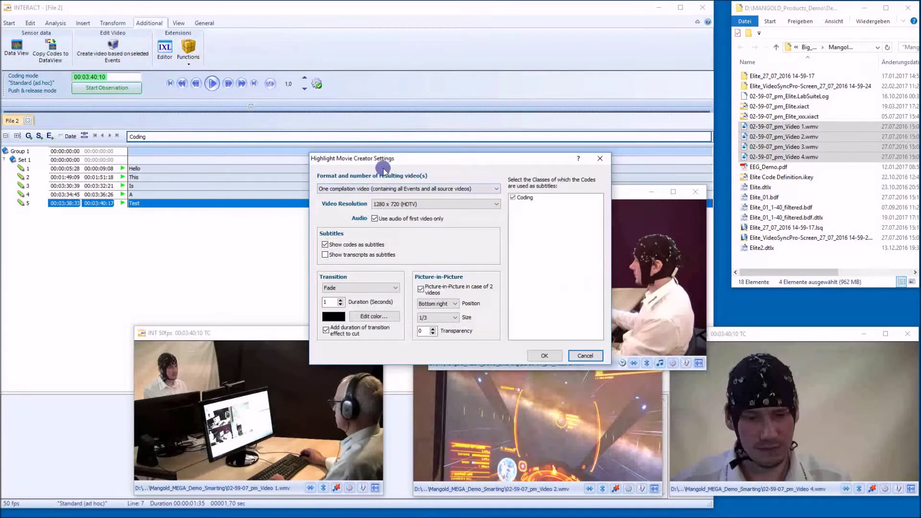
Step: Keep One compilation video as output at 1280 x 720 (HDTV) resolution
left_click(338, 190)
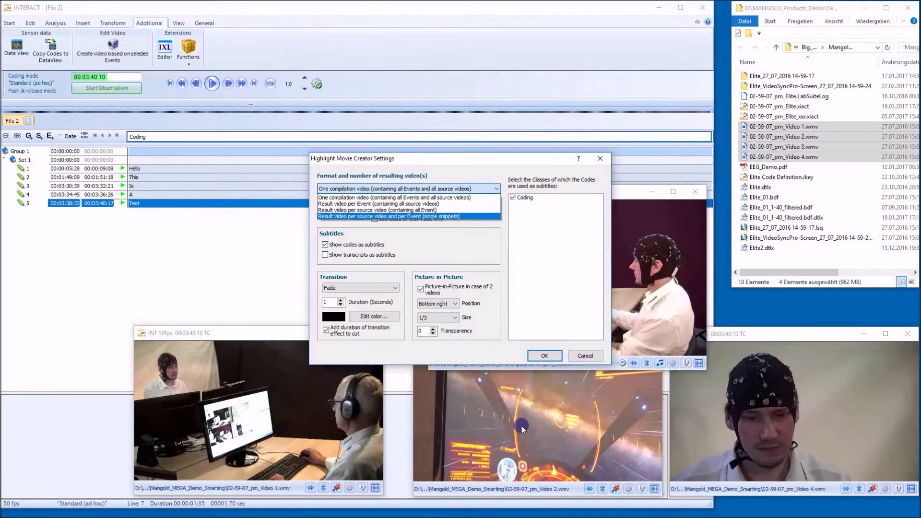
left_click(308, 230)
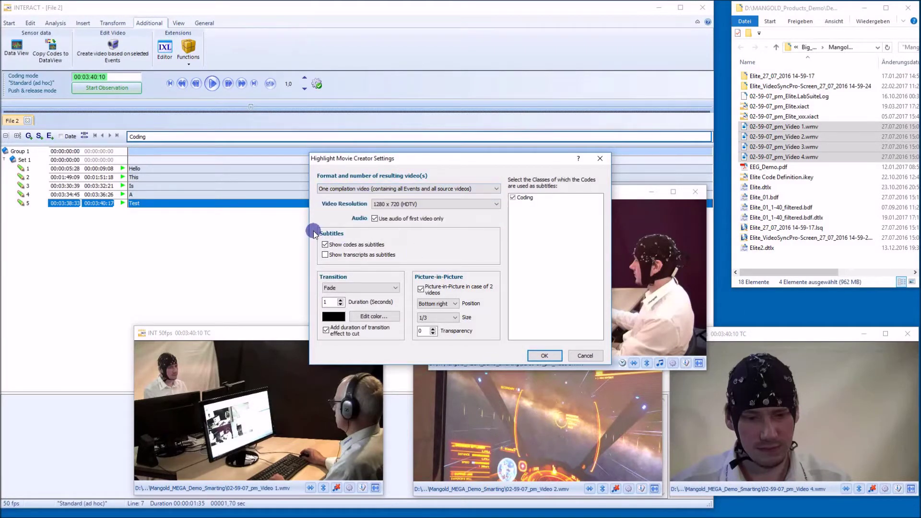
left_click(359, 189)
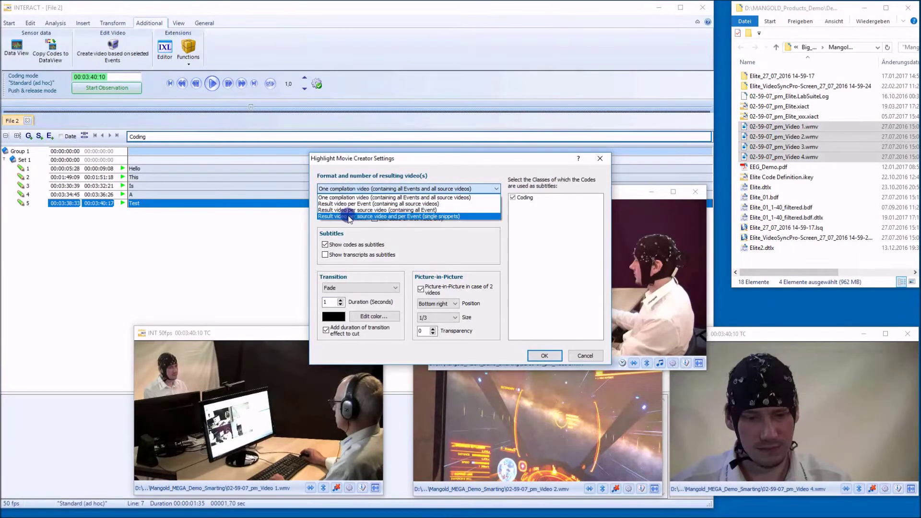
left_click(316, 226)
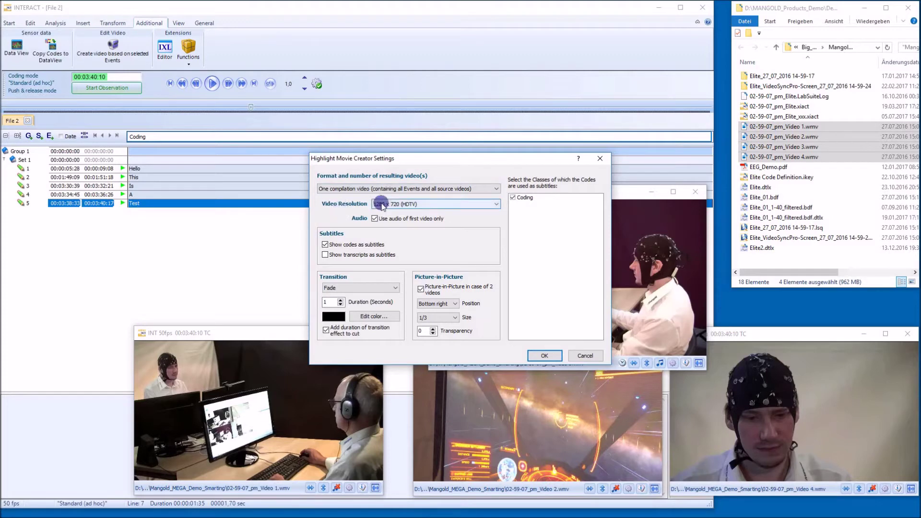
left_click(415, 205)
left_click(417, 206)
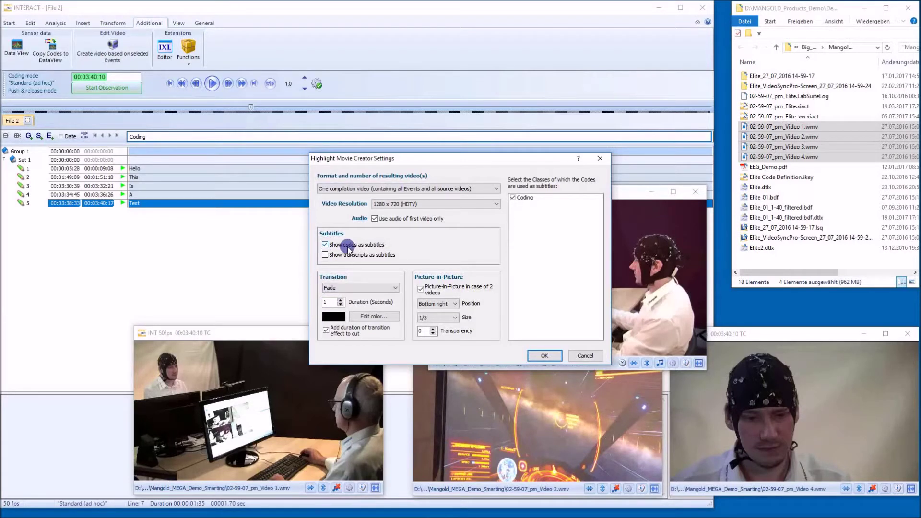
Step: Use Coding subtitles, turn off Picture-in-Picture, check Fade, and save as HighlightMovie.mp4
left_click(512, 198)
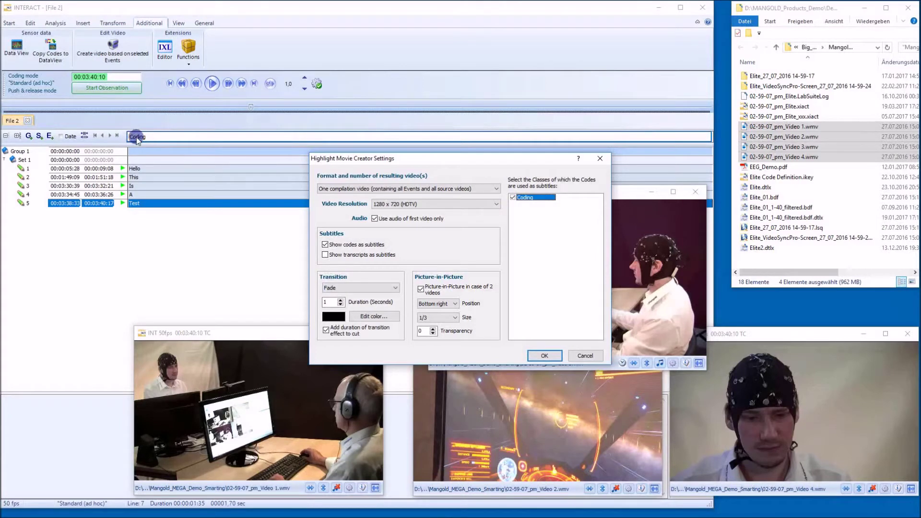
left_click(421, 288)
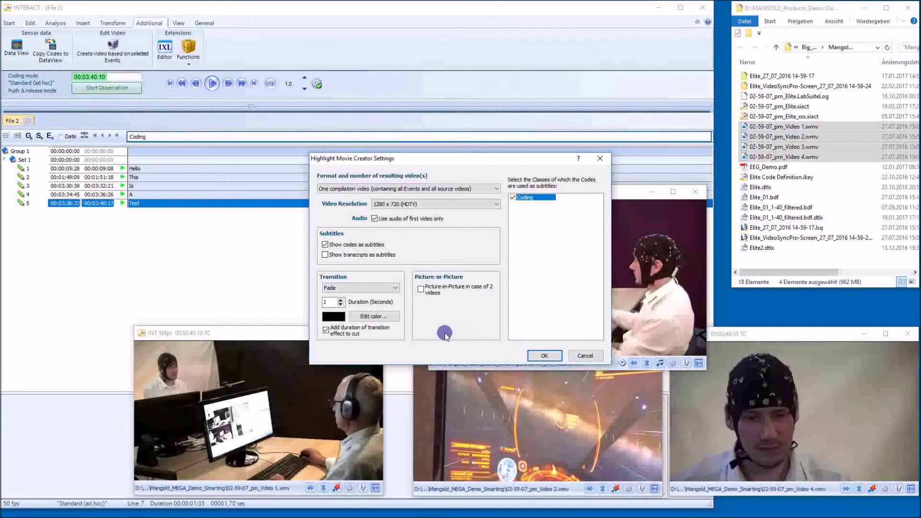
left_click(396, 289)
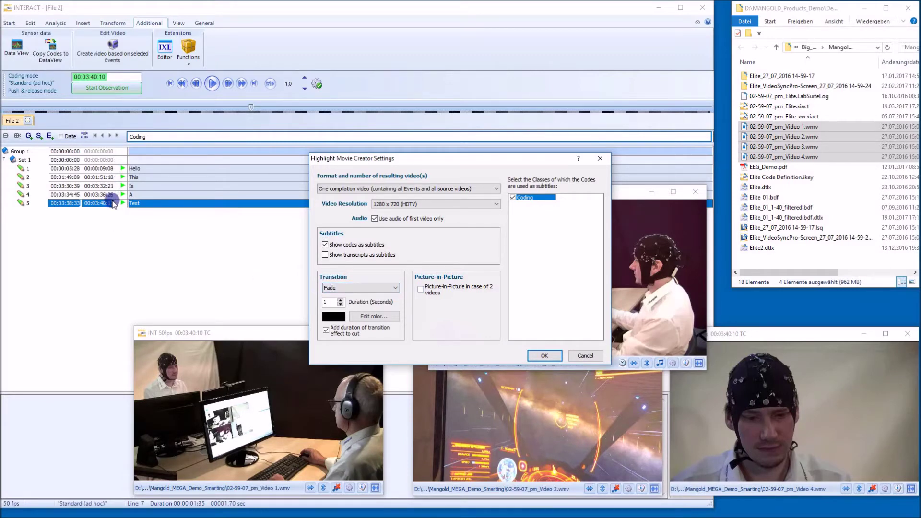
double_click(326, 302)
left_click(551, 356)
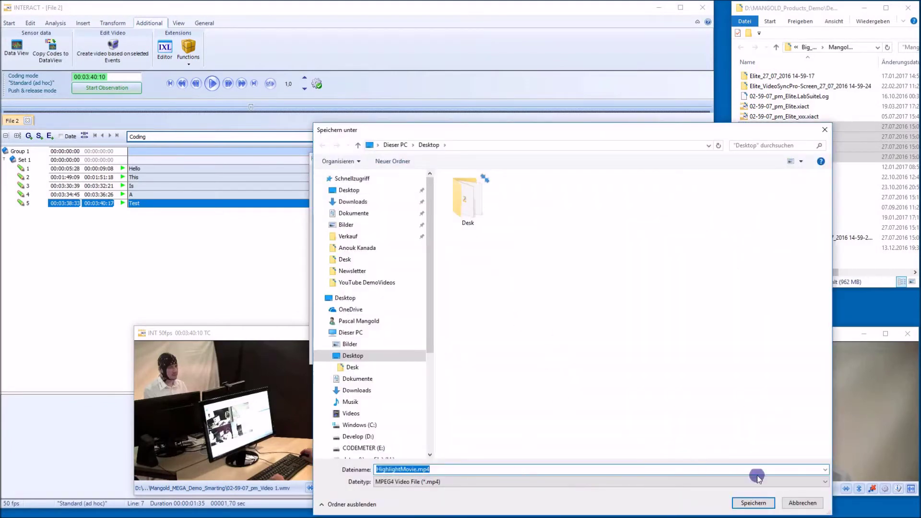
left_click(755, 506)
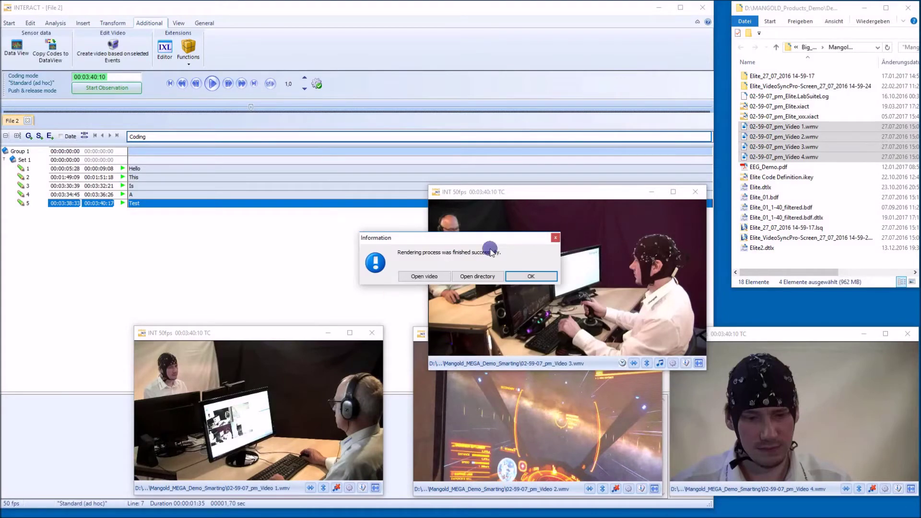
Step: Open the finished HighlightMovie.mp4 for playback once rendering succeeds
left_click(422, 273)
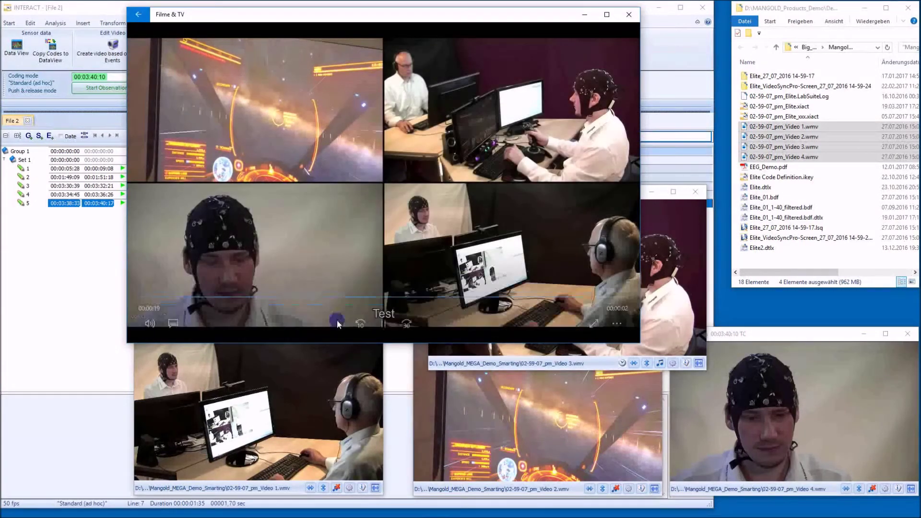
Step: Play HighlightMovie in Filme & TV, replay and skip ahead a few seconds, then close it
left_click(381, 323)
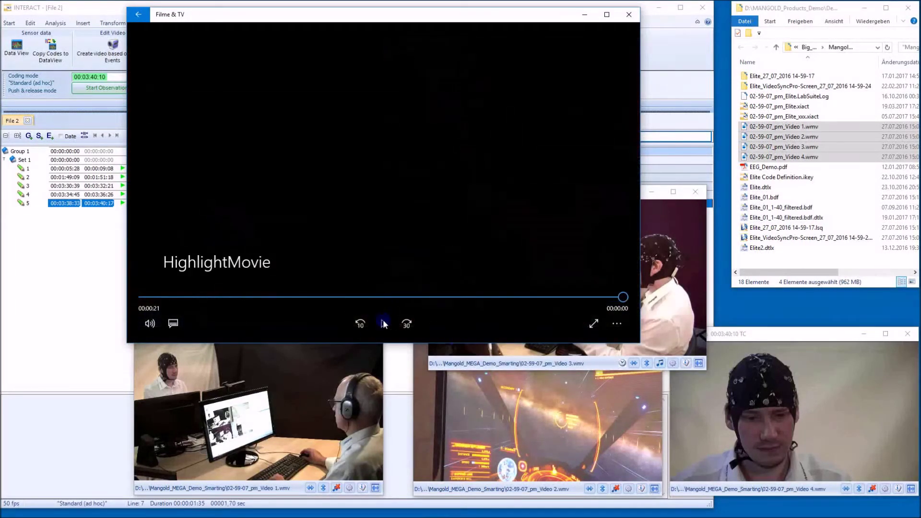
left_click(450, 302)
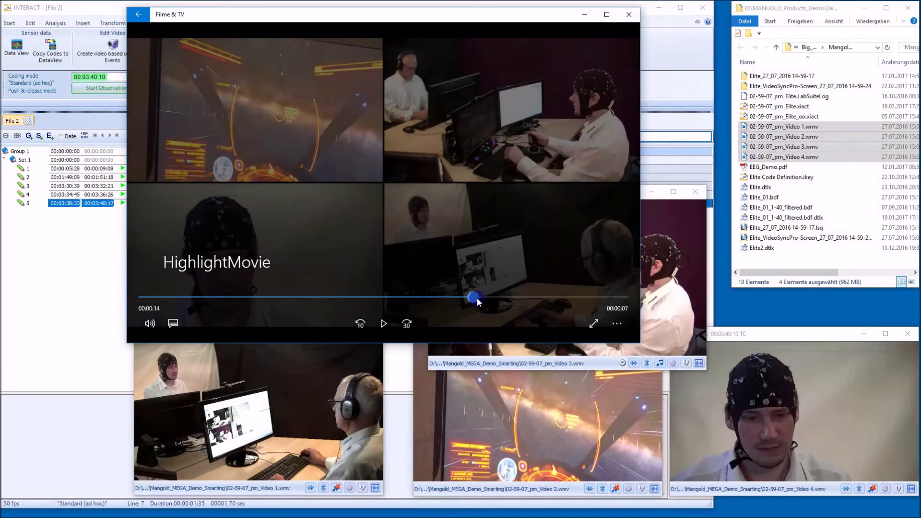
left_click_drag(517, 302, 623, 301)
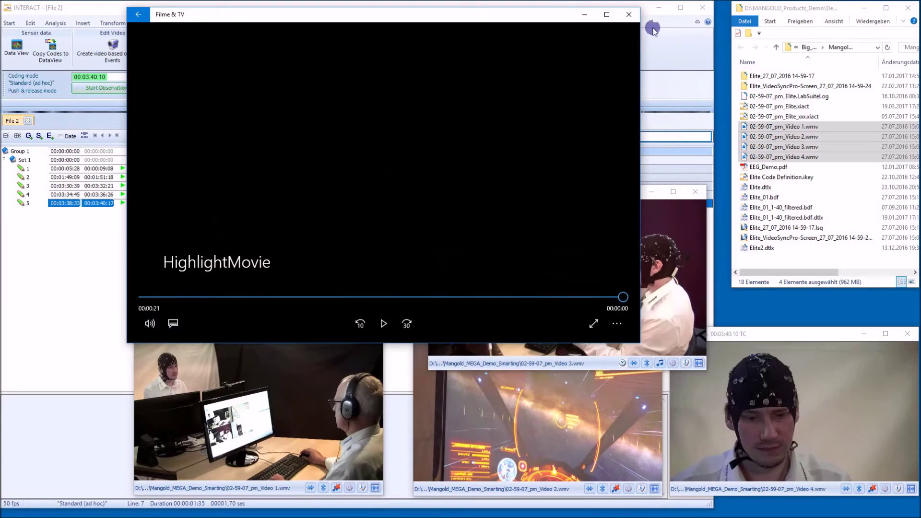
left_click(628, 15)
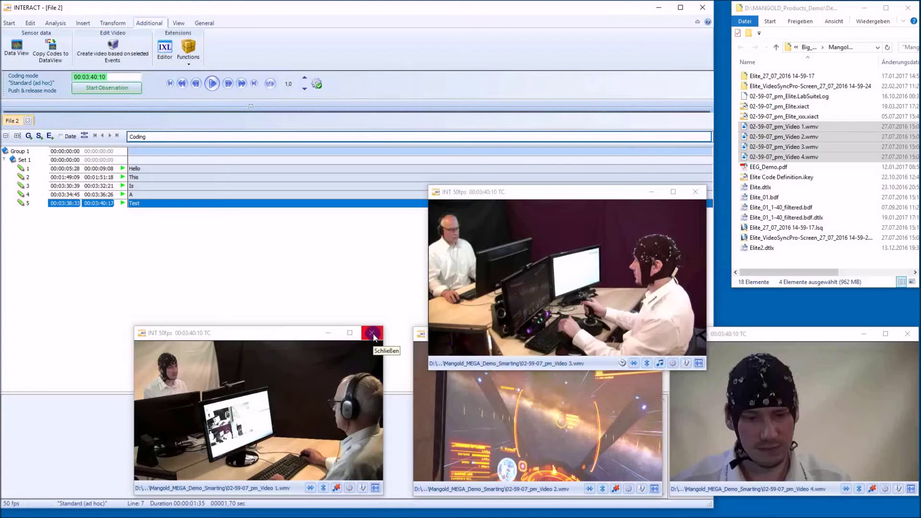
Step: Close the Video 1 and Video 3 player windows, confirming each
left_click(373, 333)
left_click(480, 290)
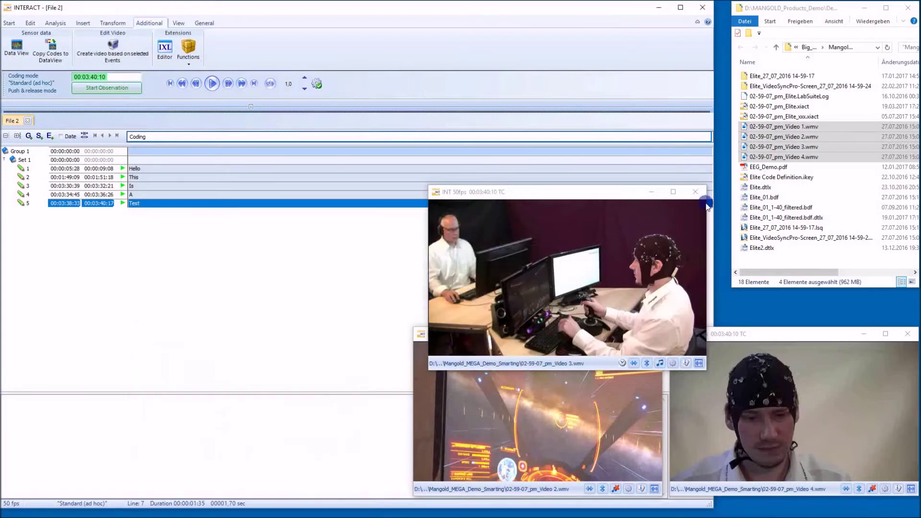
left_click(695, 191)
left_click(481, 290)
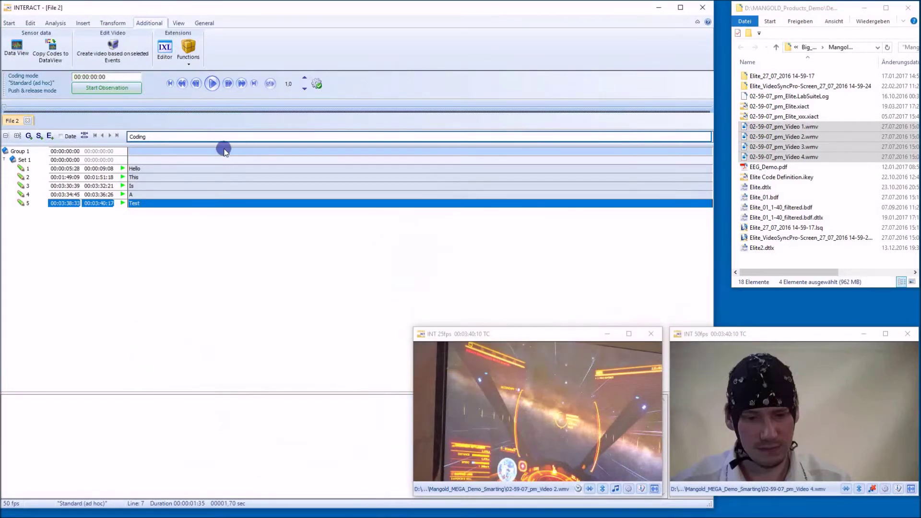
Step: Link Video 2 and Video 4 to Set 1 without storing the document beside the videos
right_click(219, 160)
mouse_move(225, 196)
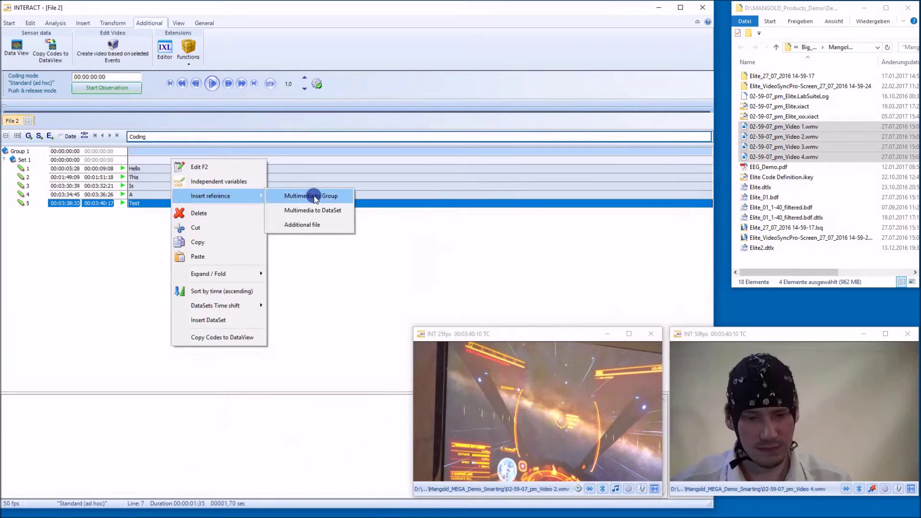
left_click(319, 210)
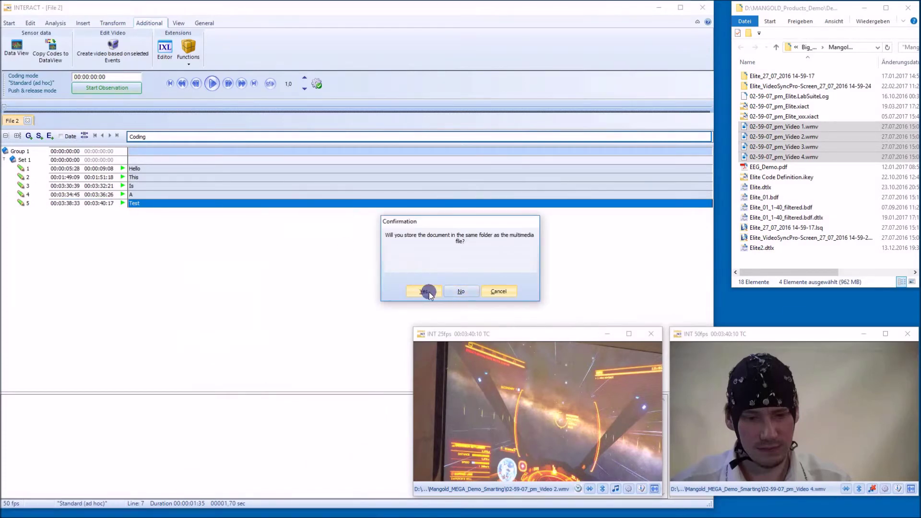
left_click(460, 292)
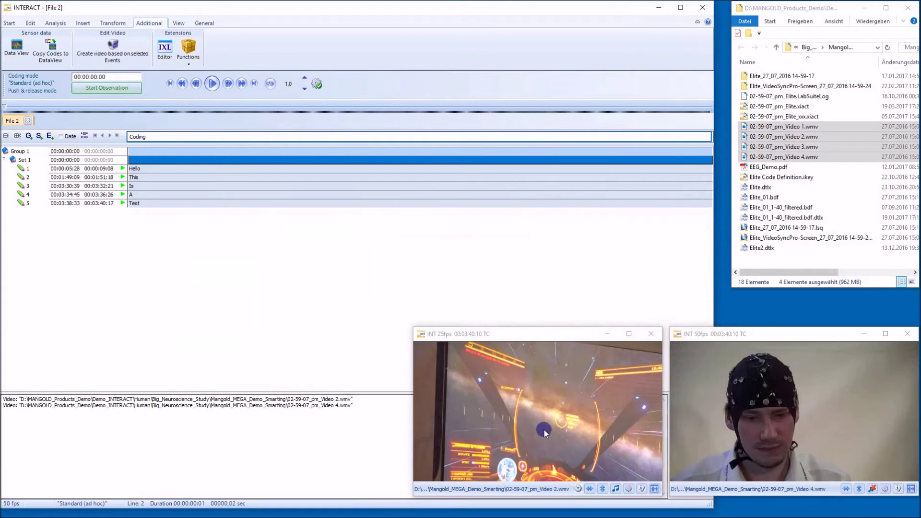
left_click_drag(379, 412, 294, 383)
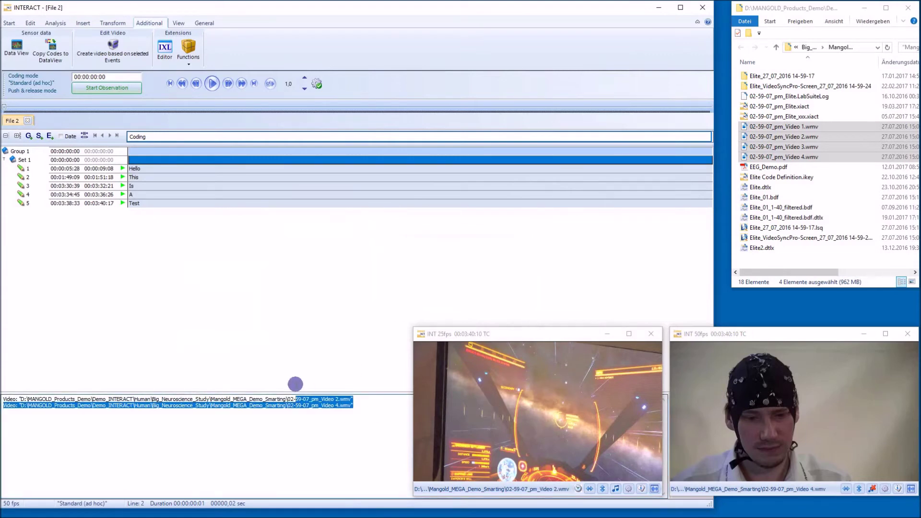
Step: Set the event video to Picture-in-Picture with a Top right inset at 1/3 size
left_click(113, 49)
left_click(419, 289)
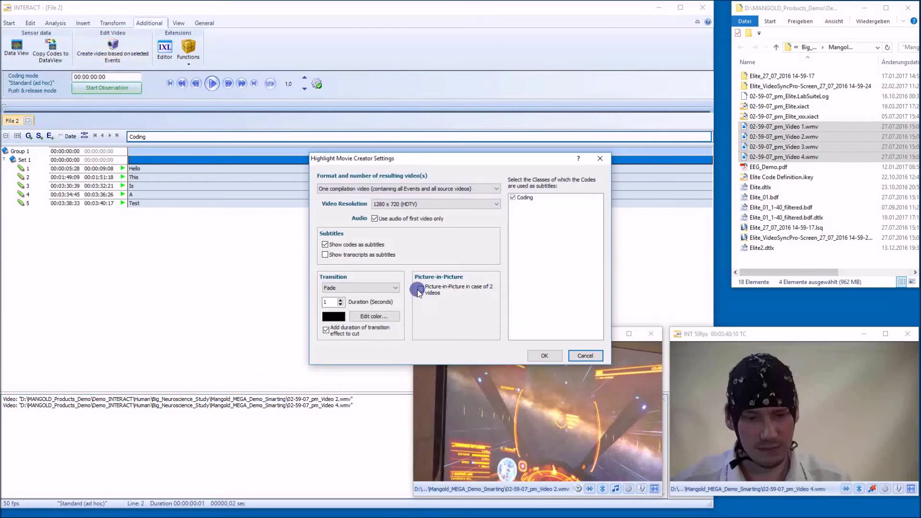
left_click(419, 289)
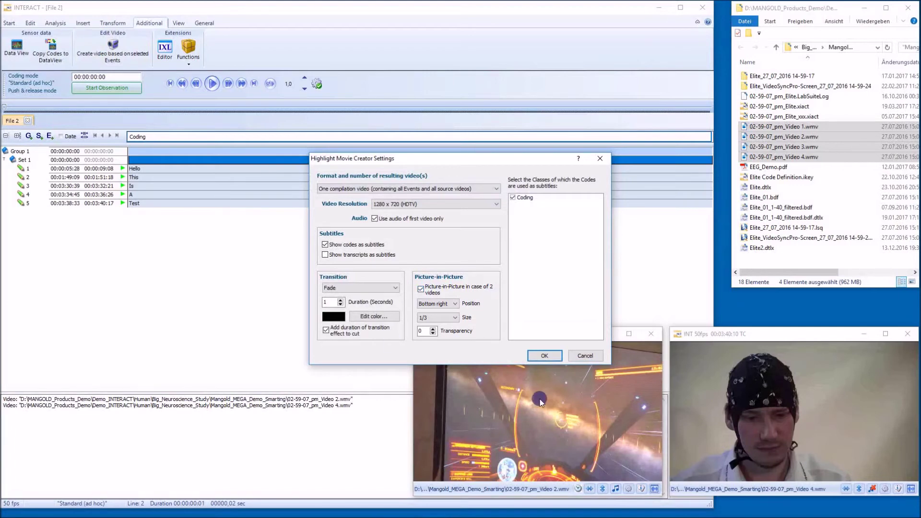
left_click(455, 304)
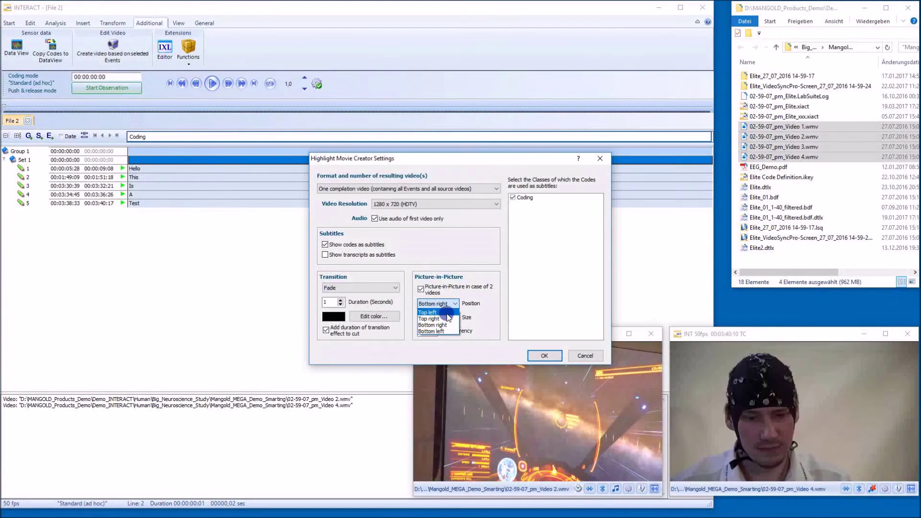
left_click(447, 319)
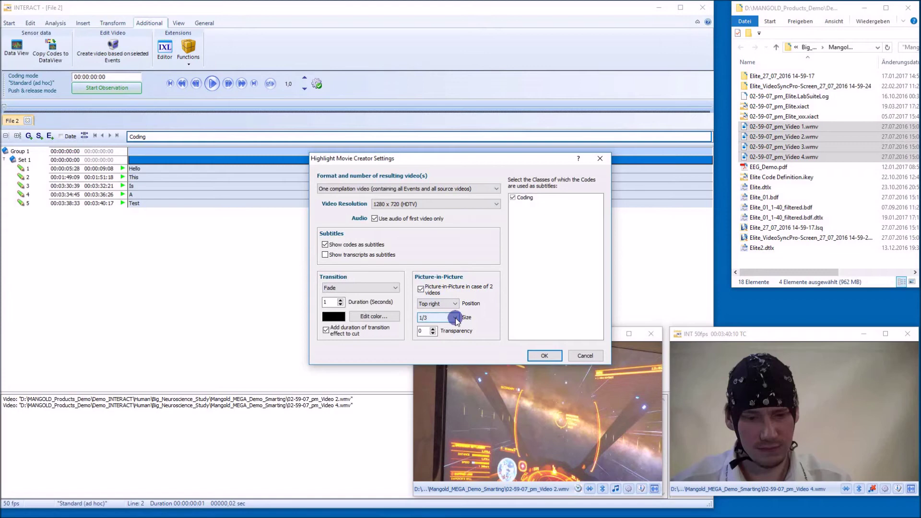
left_click(455, 318)
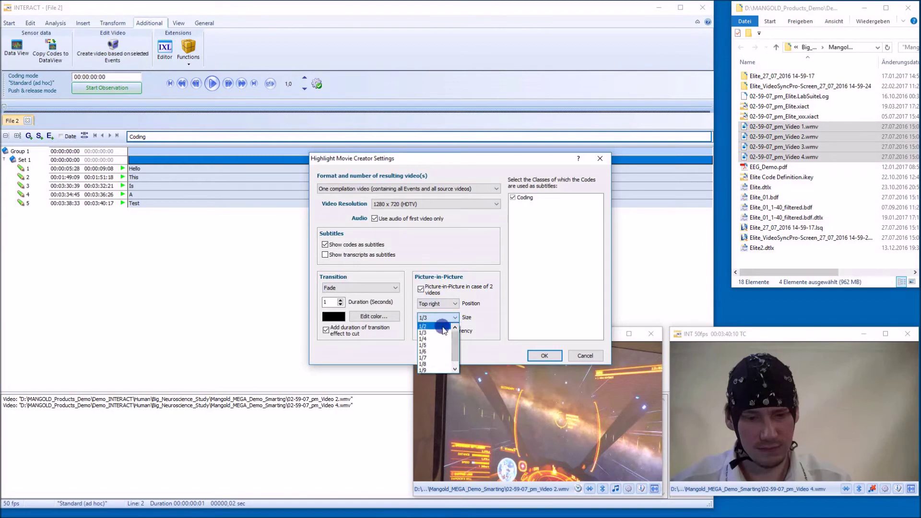
left_click(444, 332)
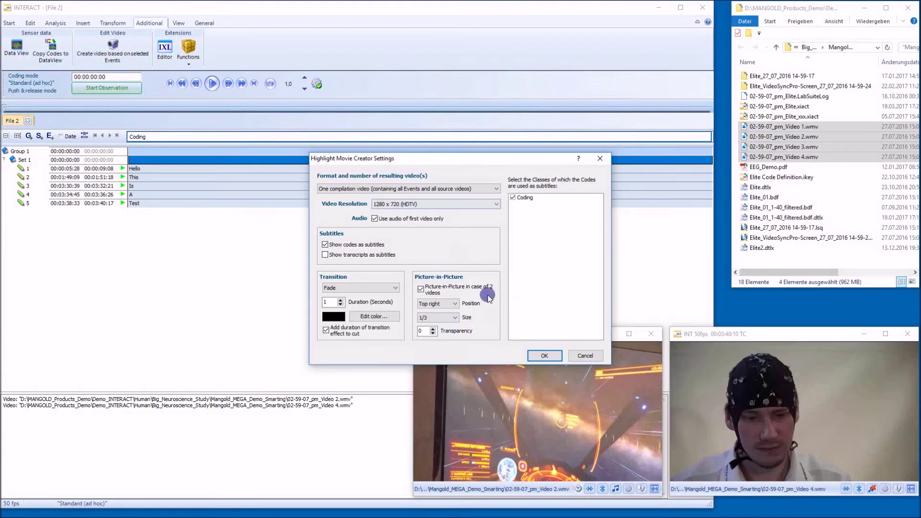
left_click(547, 356)
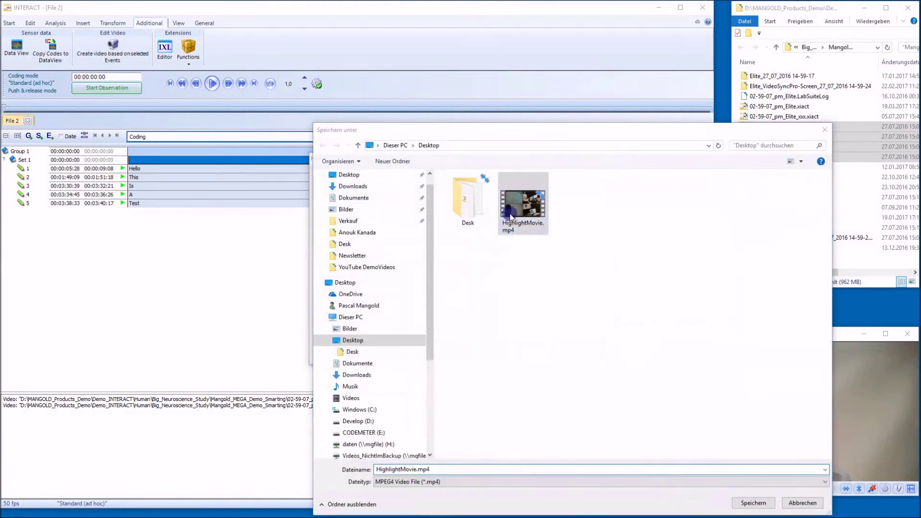
Step: Overwrite HighlightMovie.mp4 with the picture-in-picture render and open the finished 21-second video
key("Return")
left_click(488, 266)
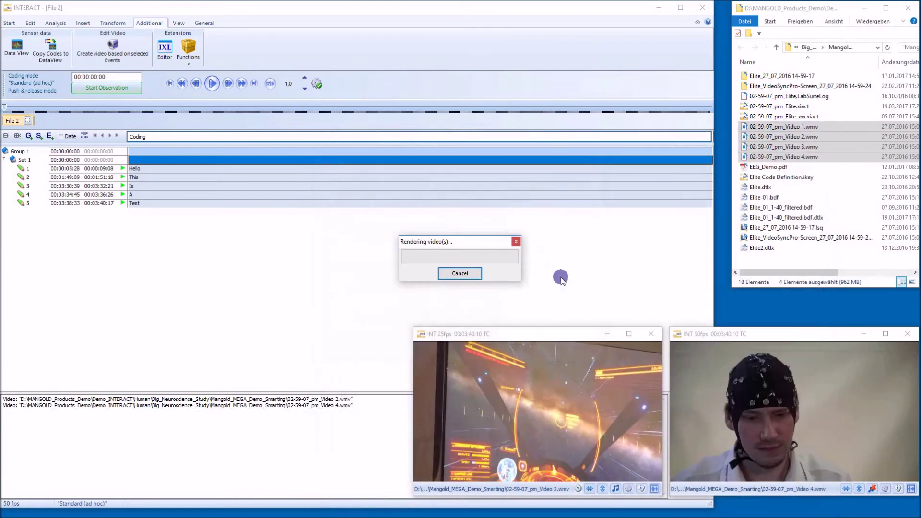
left_click_drag(319, 16, 340, 112)
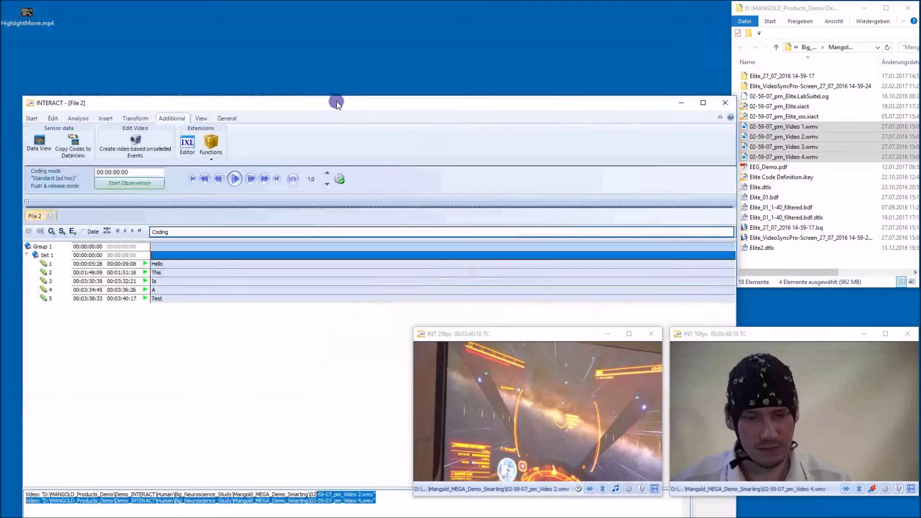
left_click_drag(36, 14, 163, 46)
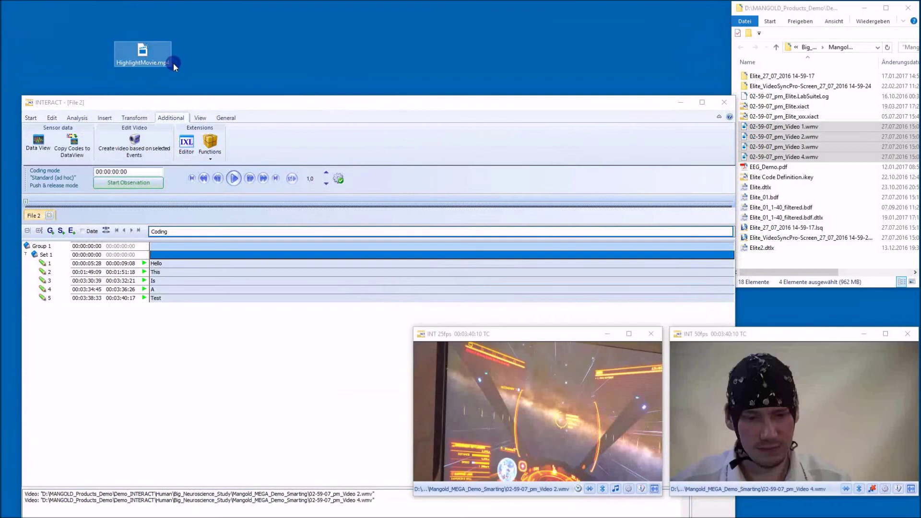
left_click_drag(308, 104, 329, 314)
left_click_drag(415, 251, 302, 118)
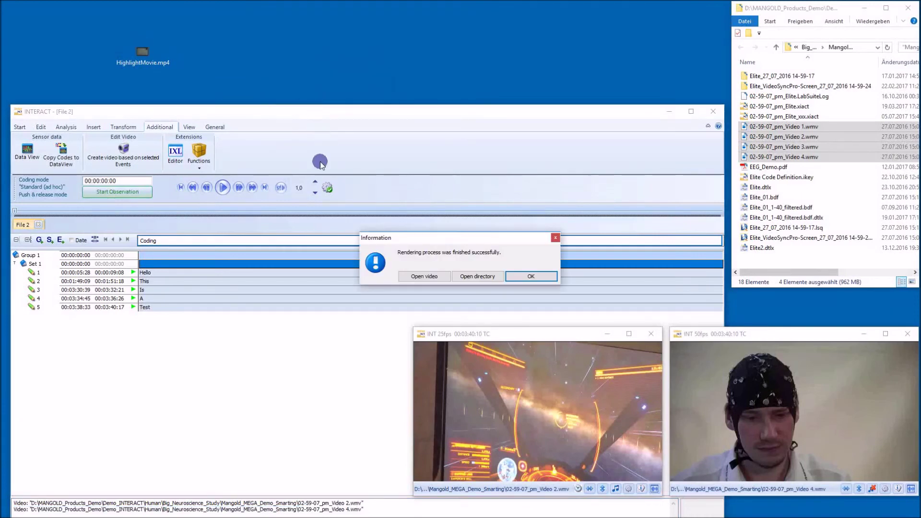
left_click(437, 276)
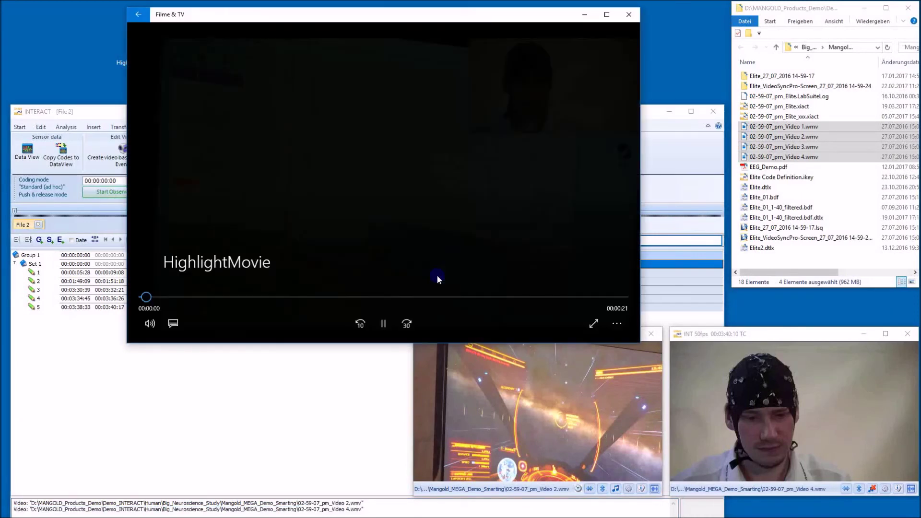